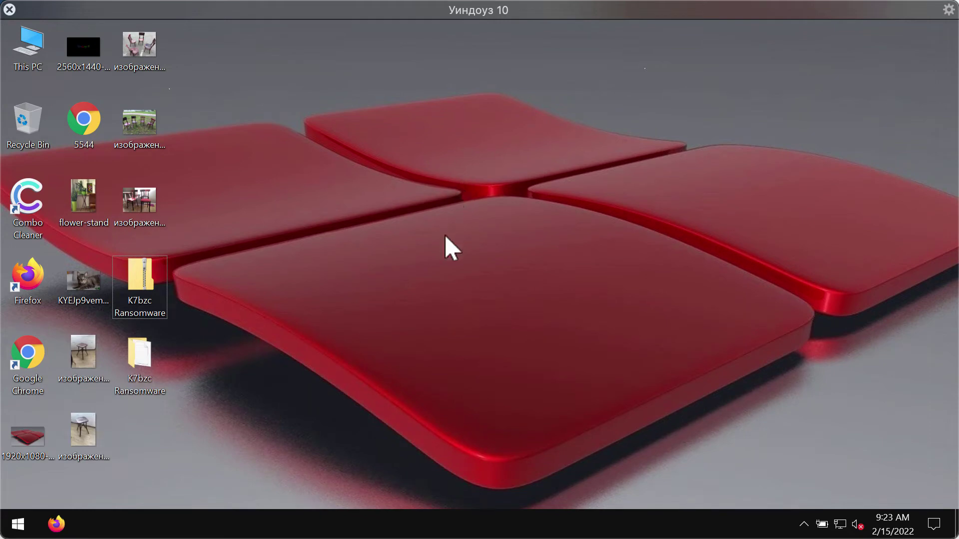
pyautogui.click(141, 189)
pyautogui.doubleClick(144, 188)
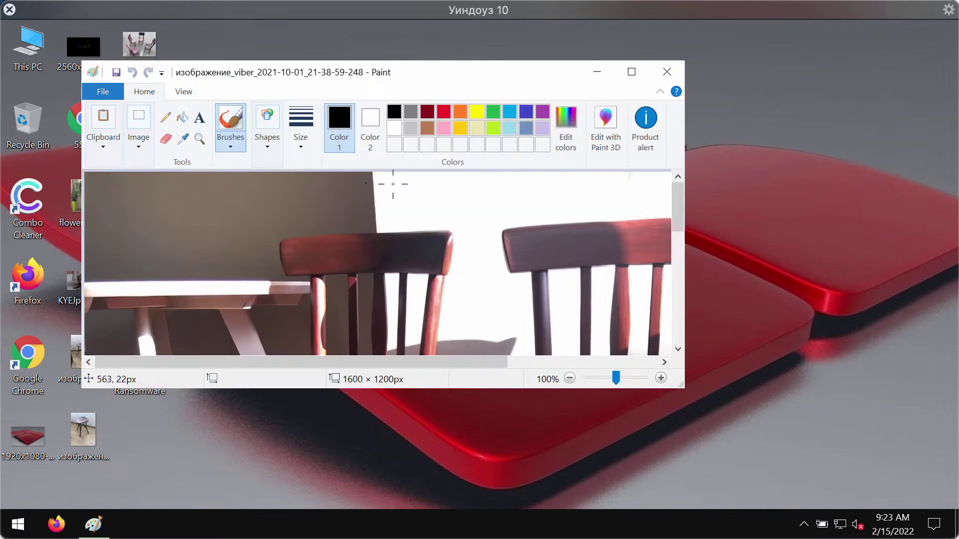
pyautogui.moveTo(679, 192); pyautogui.dragTo(667, 256)
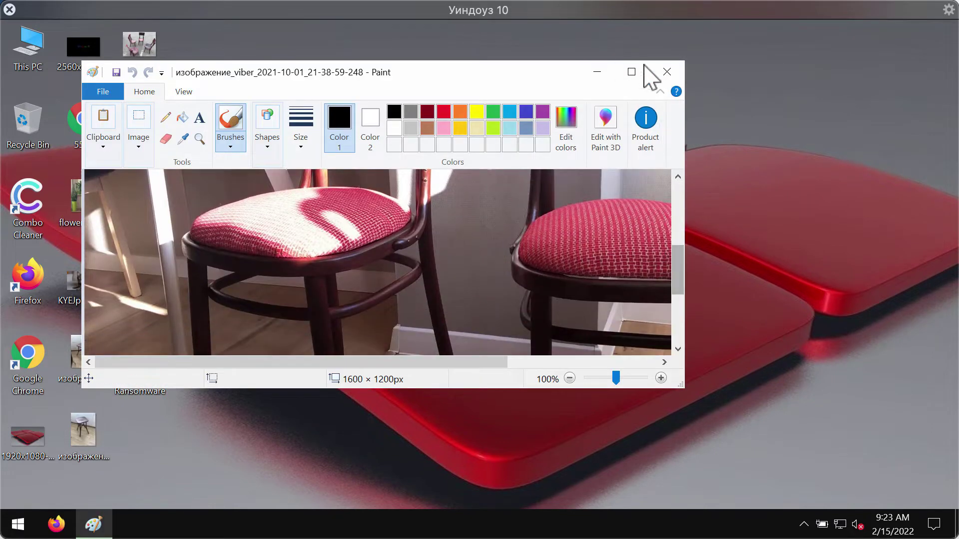
pyautogui.click(667, 72)
pyautogui.doubleClick(87, 348)
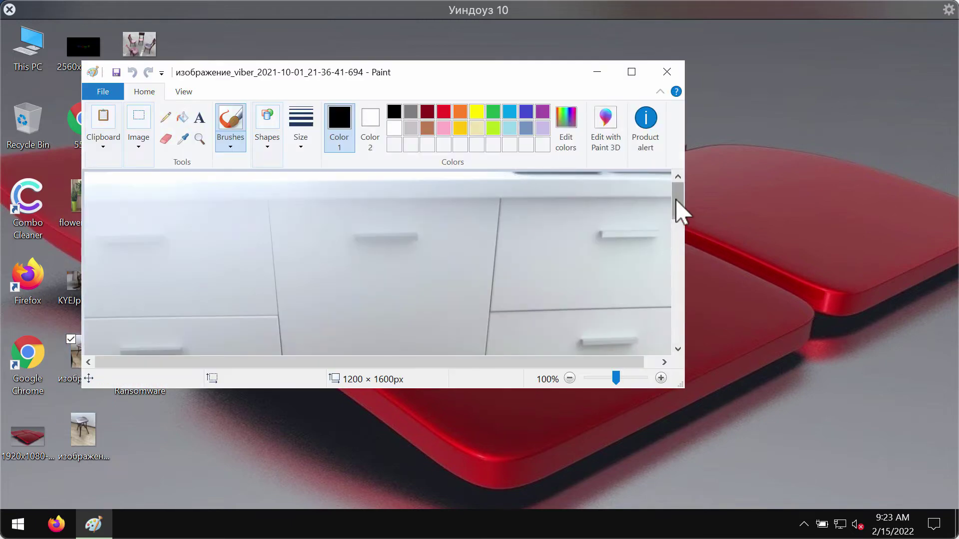
pyautogui.moveTo(679, 212); pyautogui.dragTo(674, 289)
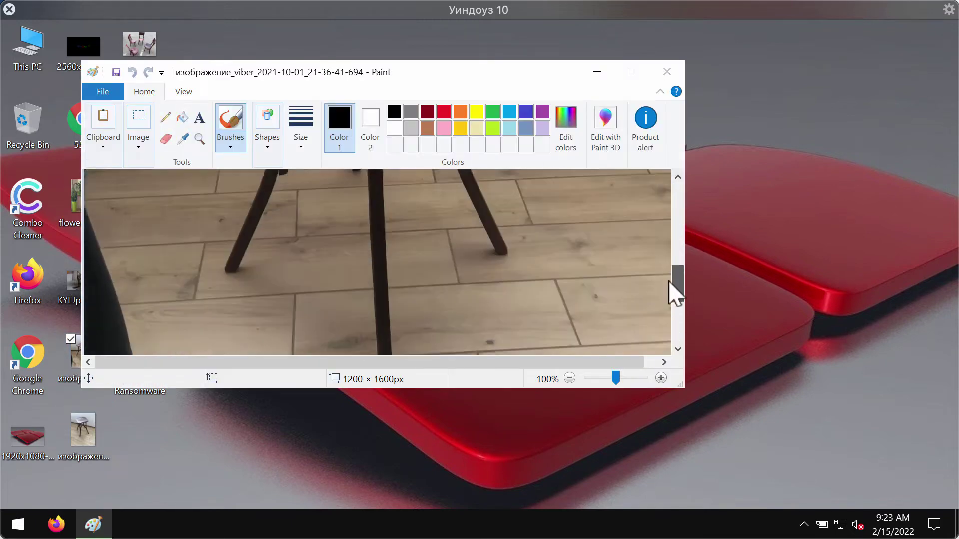
pyautogui.click(666, 73)
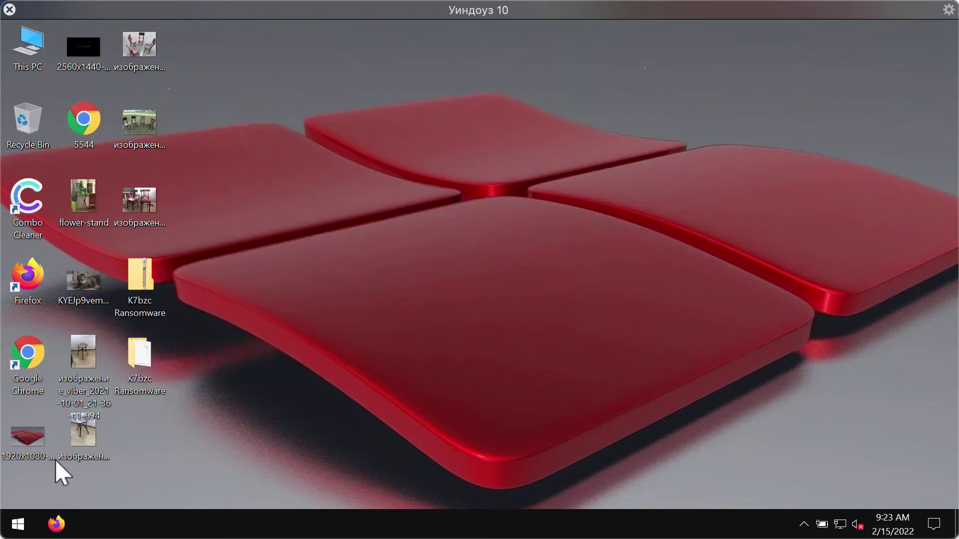
pyautogui.doubleClick(77, 107)
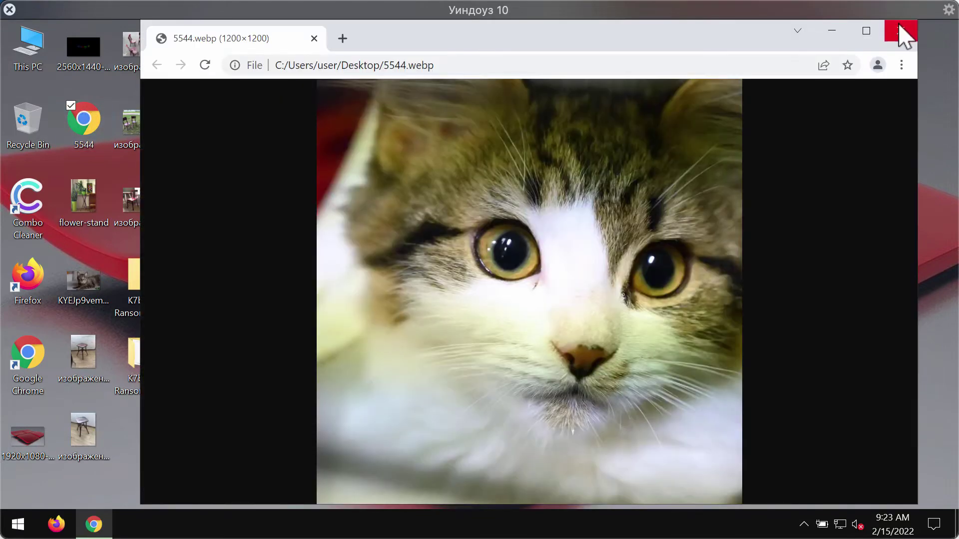
pyautogui.click(903, 31)
pyautogui.doubleClick(151, 359)
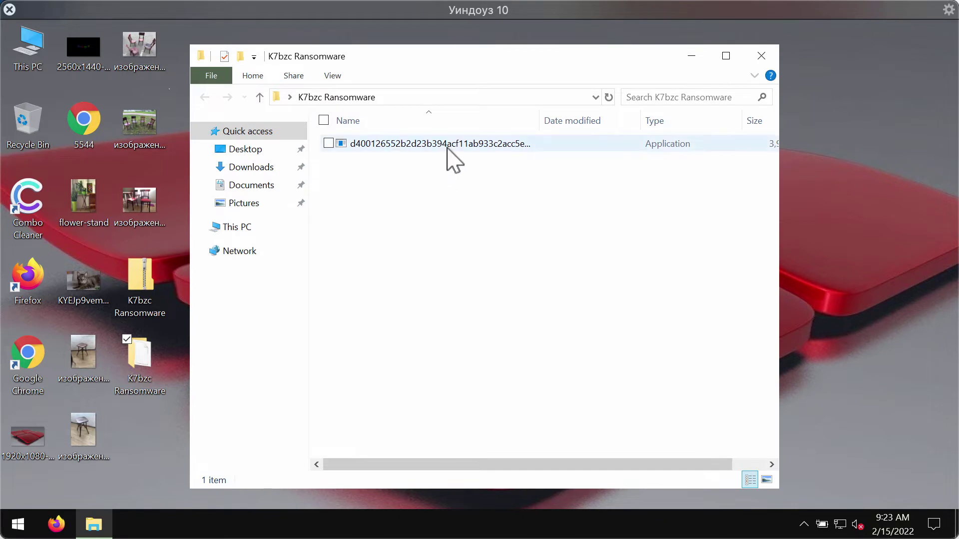
pyautogui.click(448, 147)
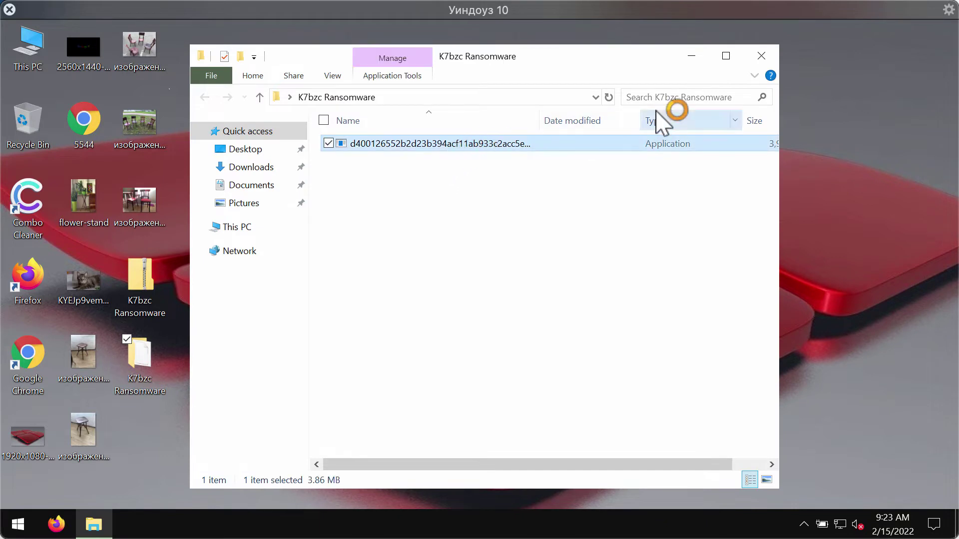
pyautogui.click(761, 54)
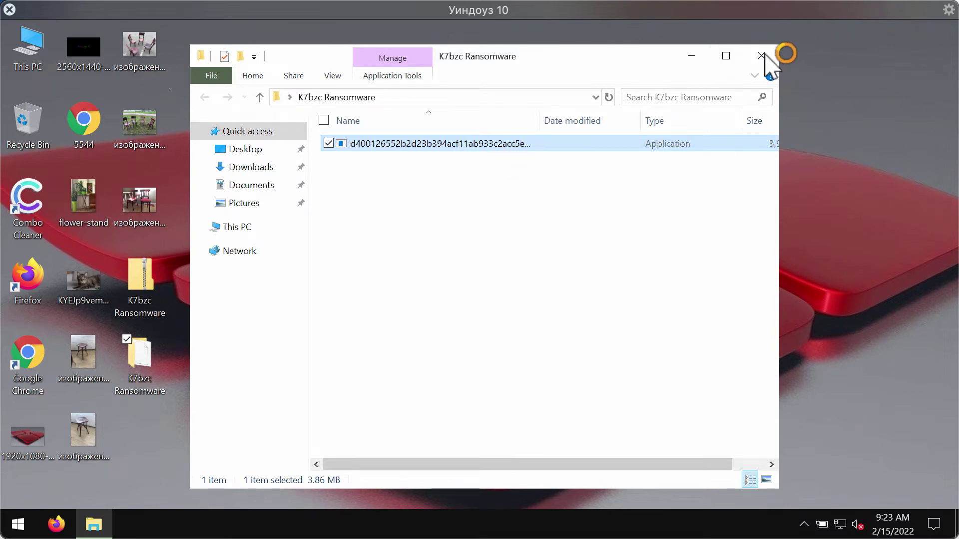
pyautogui.click(762, 55)
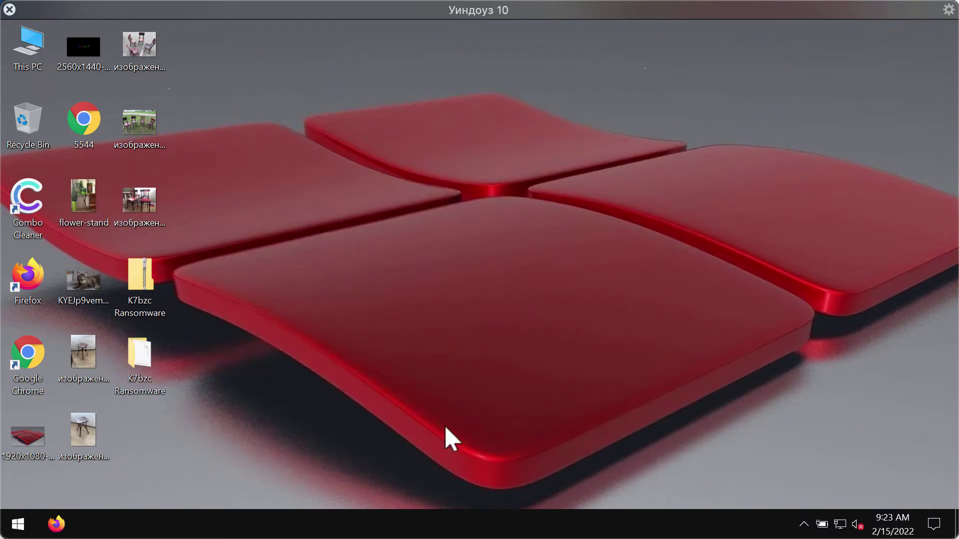
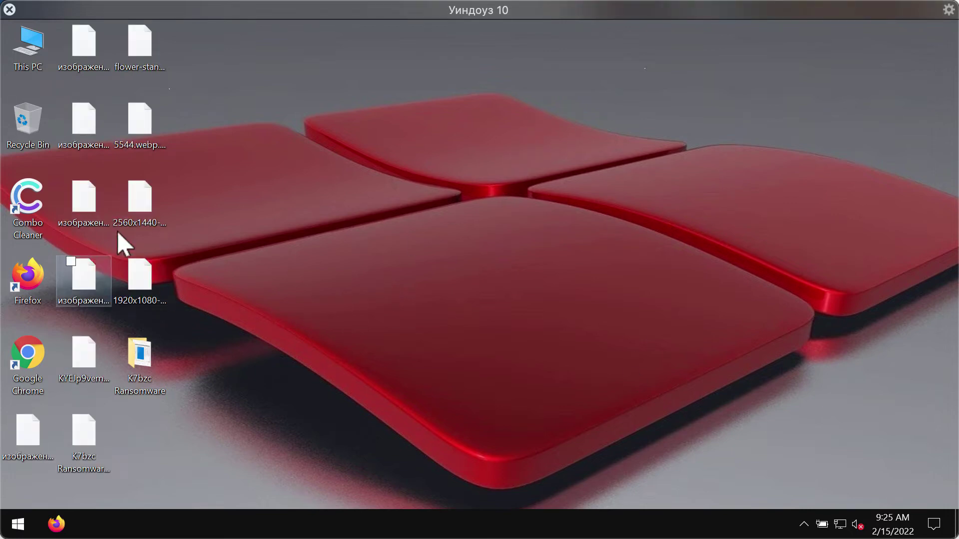
# Step: Try opening the encrypted 5544.webp image and dismiss the cannot-open message
pyautogui.doubleClick(144, 120)
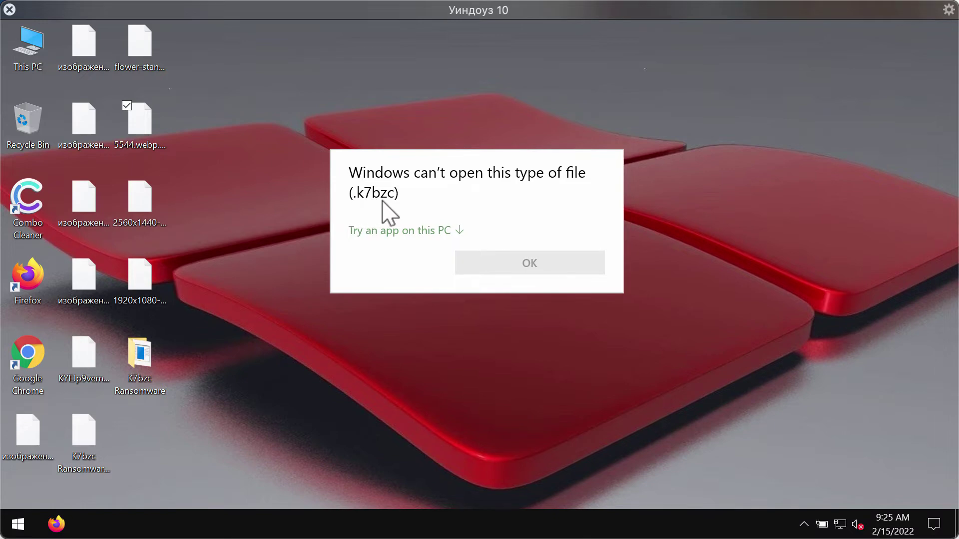
pyautogui.click(499, 255)
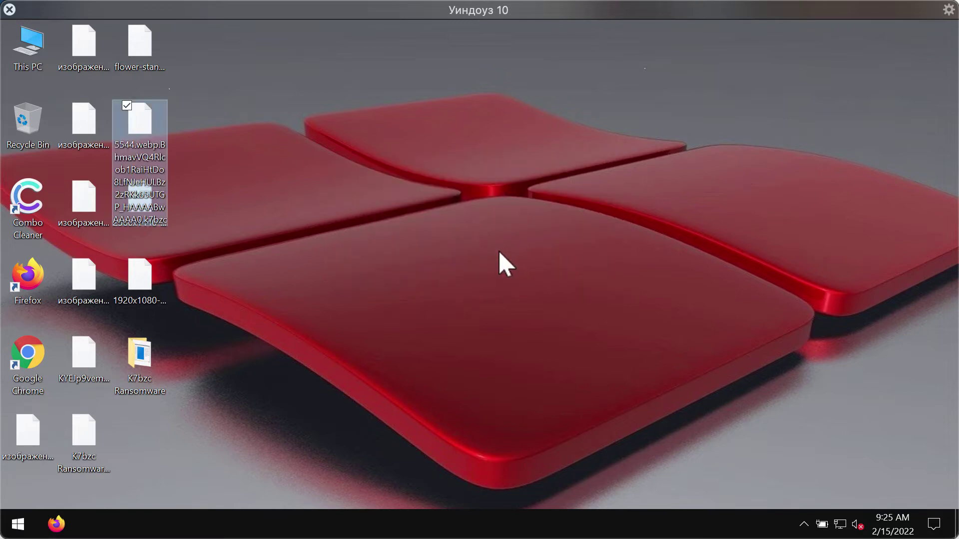
pyautogui.click(145, 47)
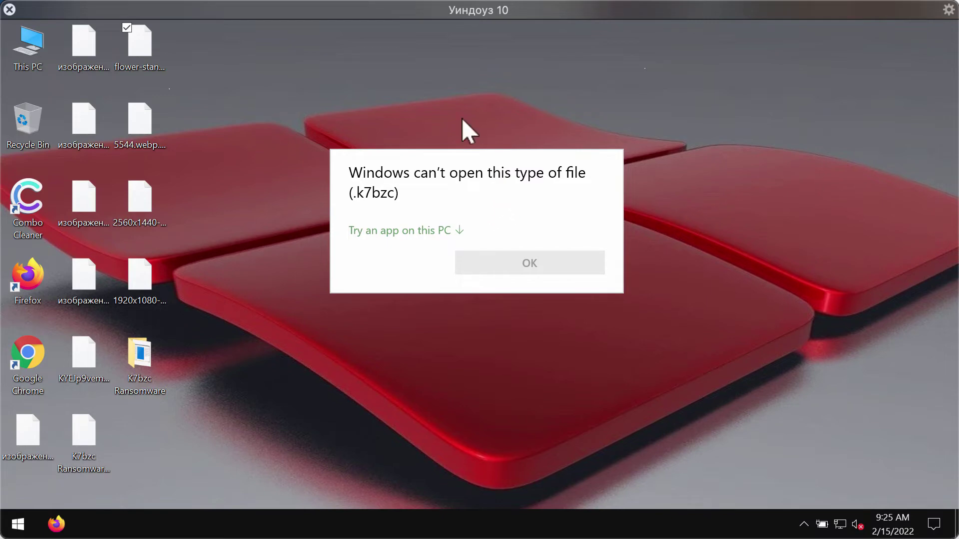
pyautogui.press('Escape')
pyautogui.click(286, 117)
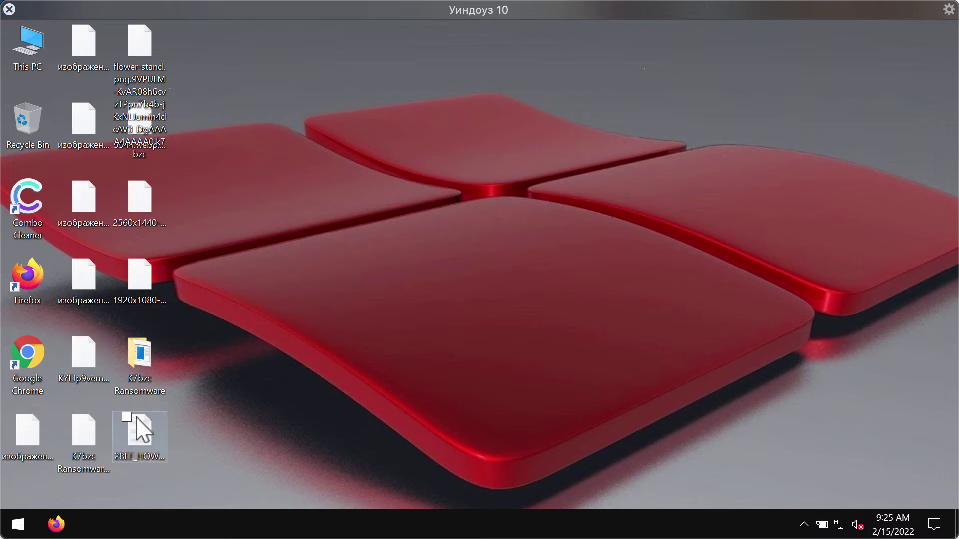
# Step: Read the 28EF_HOW_TO_DECRYPT note to *.key.k7bzc, minimize it, and launch Google Chrome
pyautogui.doubleClick(139, 422)
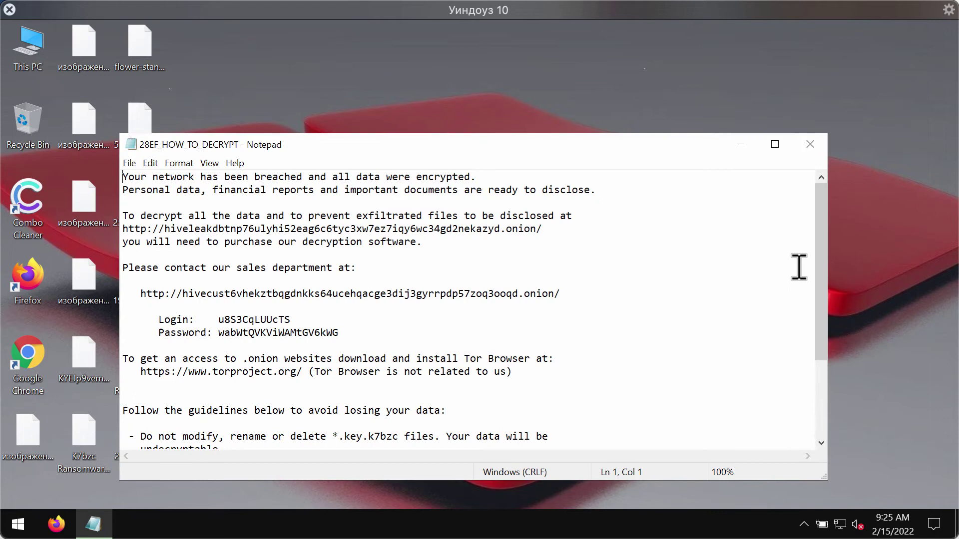
pyautogui.moveTo(822, 252); pyautogui.dragTo(820, 335)
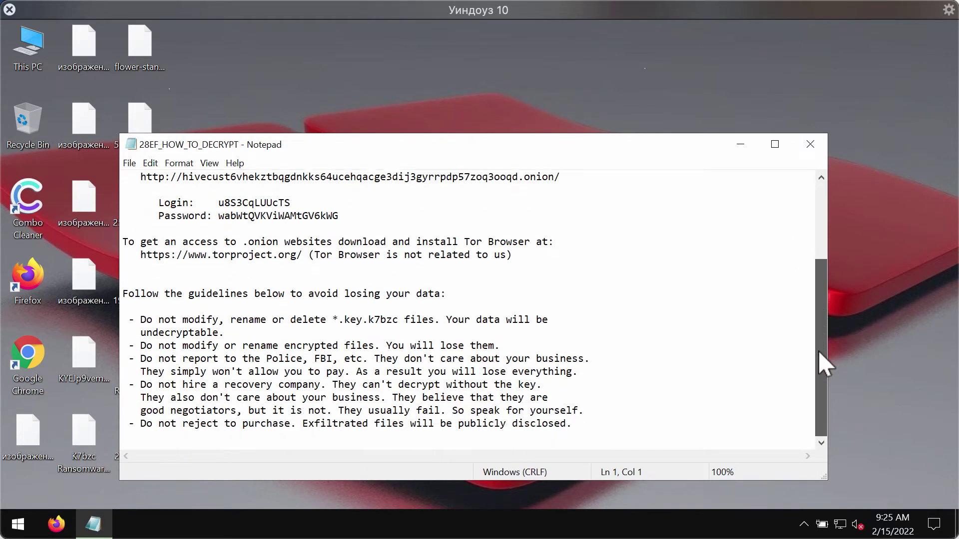
pyautogui.doubleClick(388, 320)
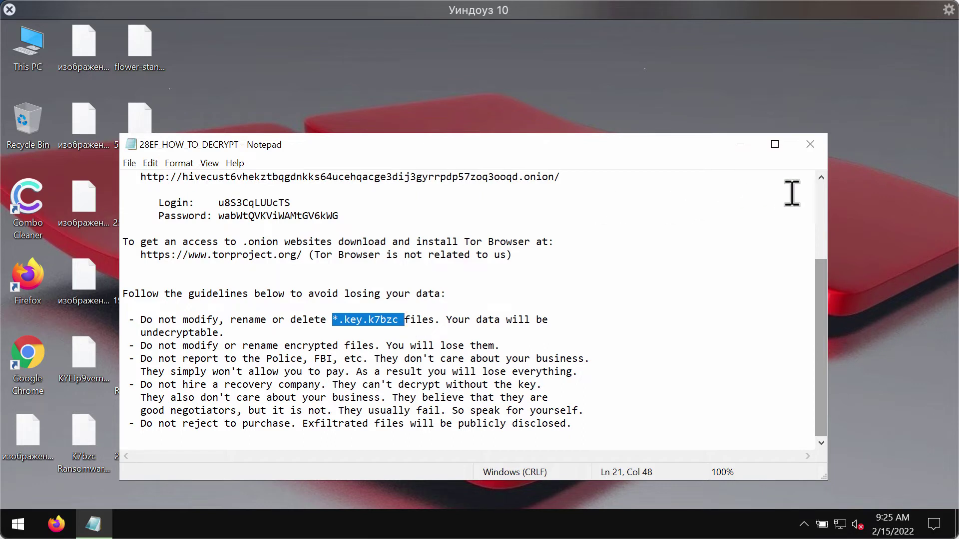
pyautogui.click(740, 146)
pyautogui.doubleClick(23, 372)
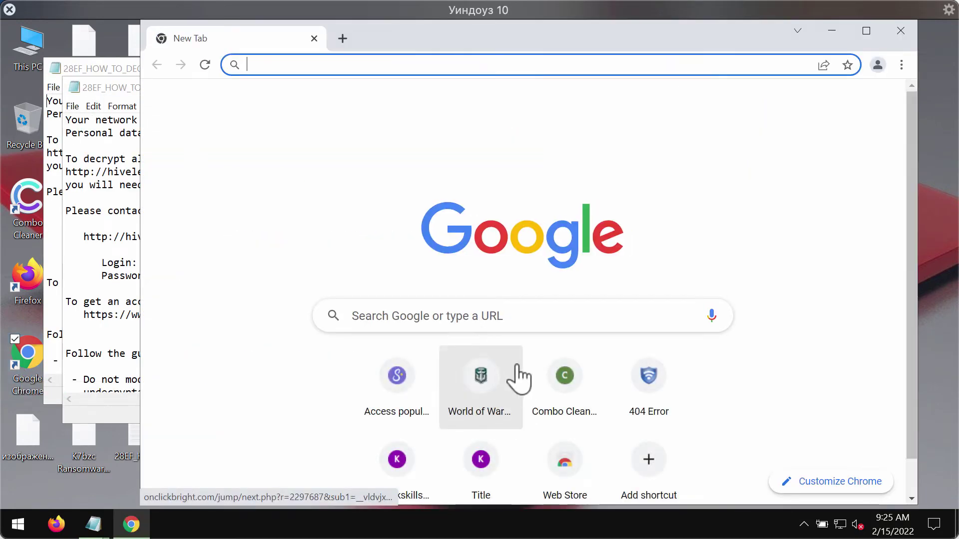
# Step: Open combocleaner.com in maximized Chrome, start the Combo Cleaner download, then minimize the browser
pyautogui.click(572, 389)
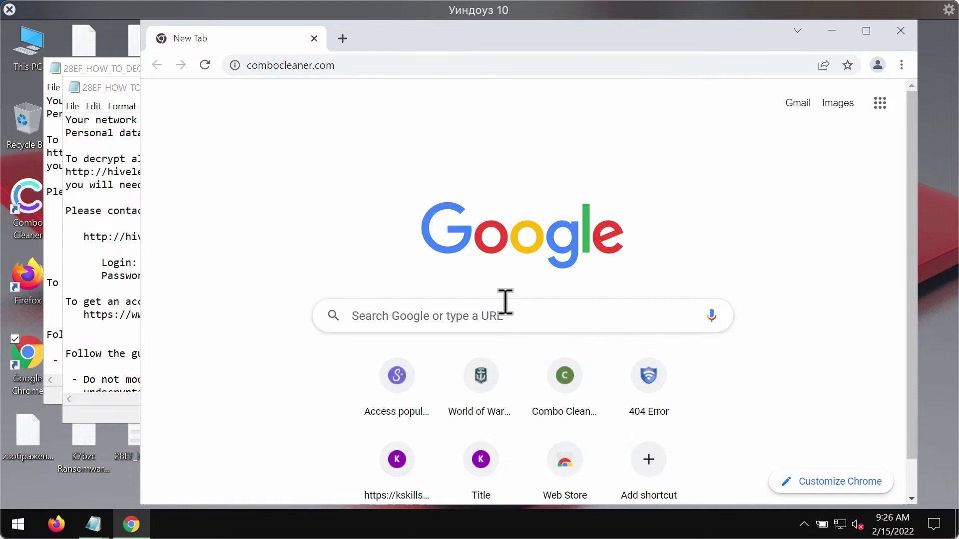
pyautogui.moveTo(580, 48); pyautogui.dragTo(538, 46)
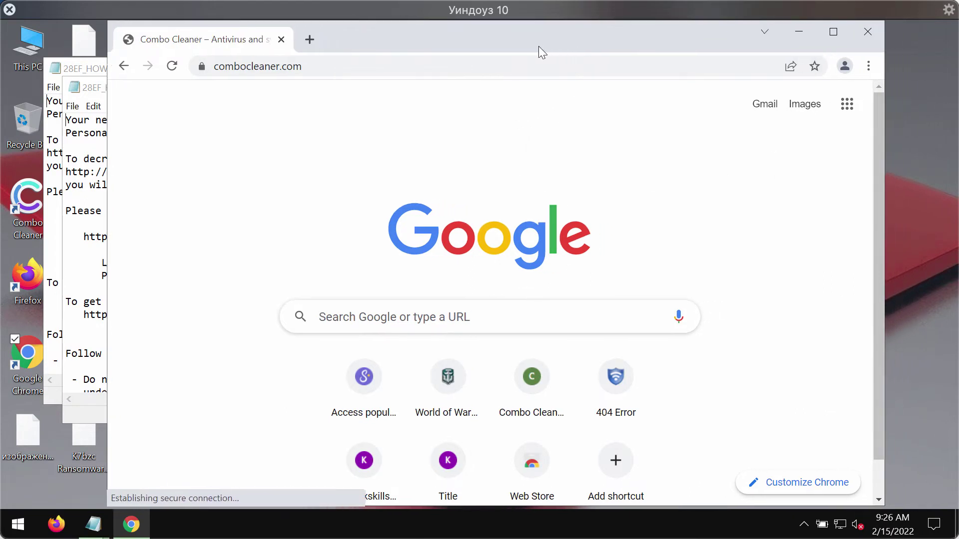
pyautogui.click(819, 33)
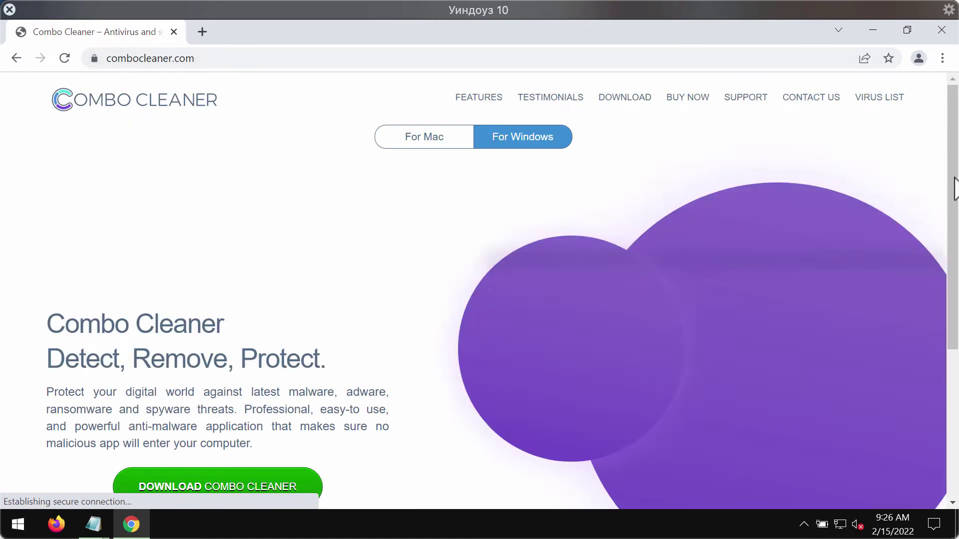
pyautogui.moveTo(954, 187); pyautogui.dragTo(952, 205)
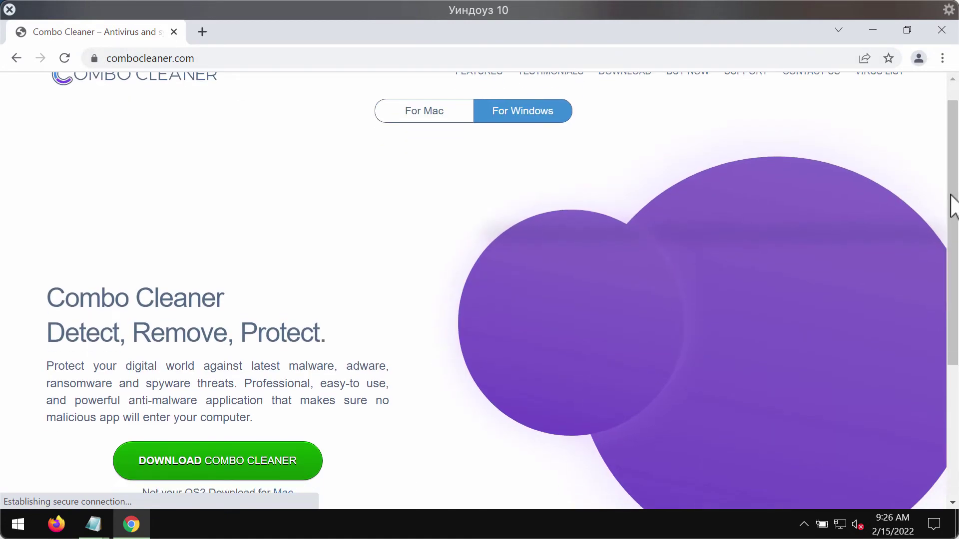
pyautogui.click(270, 56)
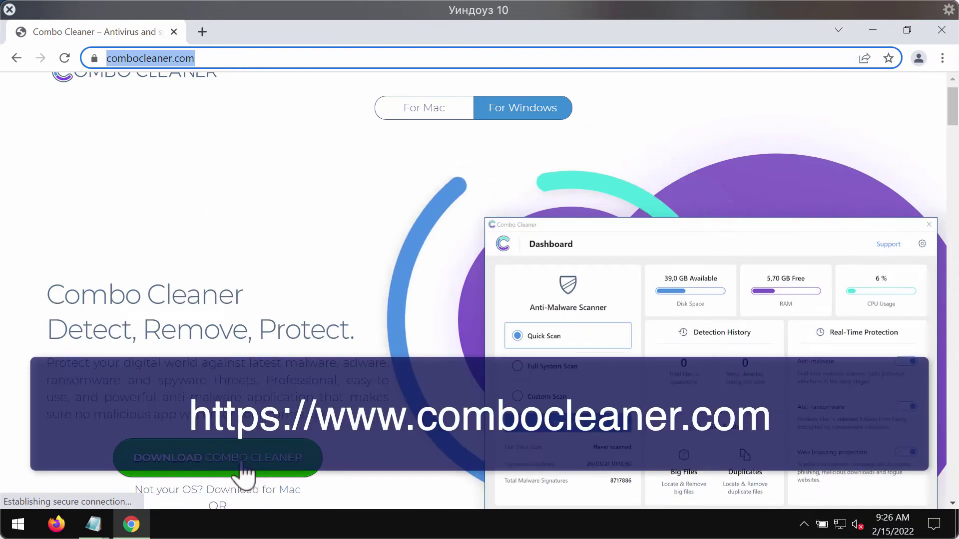
pyautogui.click(303, 472)
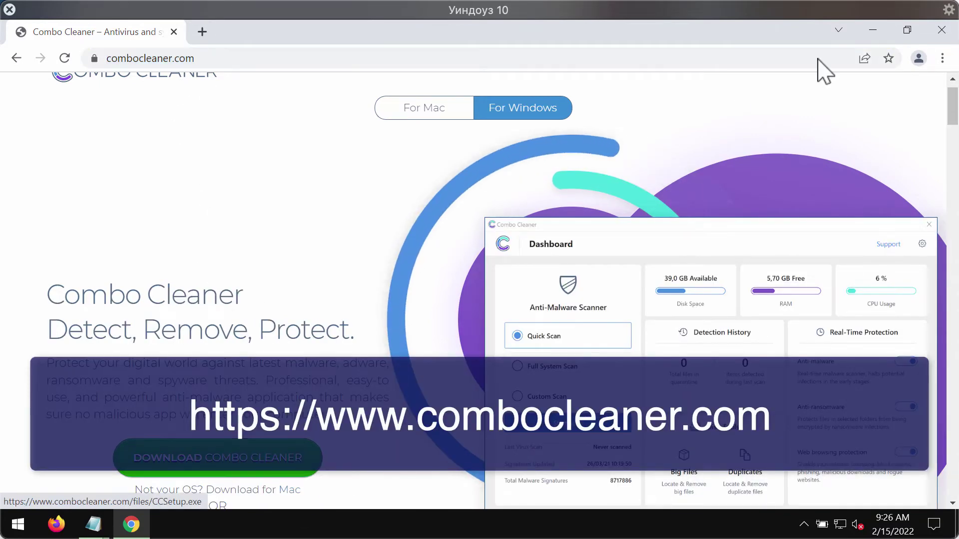
pyautogui.click(873, 30)
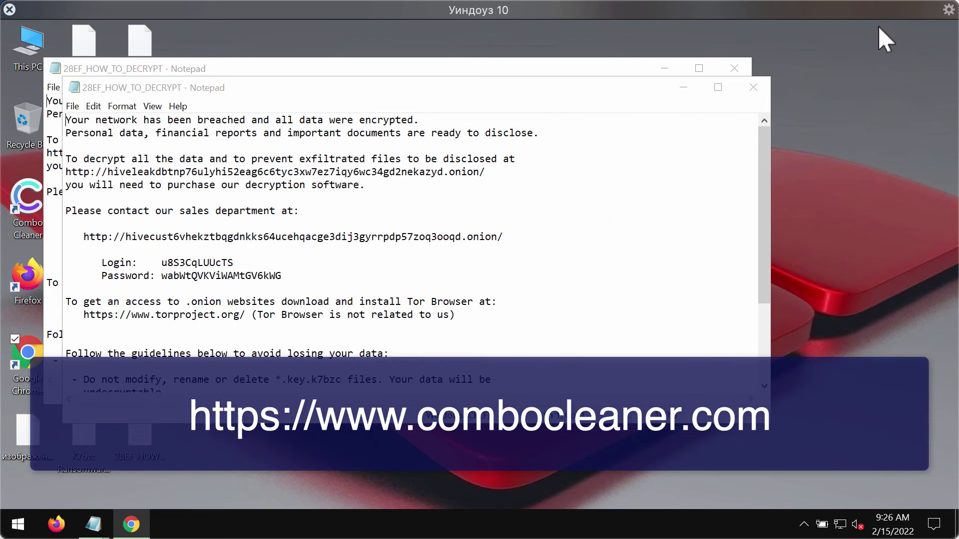
# Step: Minimize both ransom notes, launch Combo Cleaner, dismiss its fatal error, and relaunch it
pyautogui.click(682, 95)
pyautogui.click(665, 70)
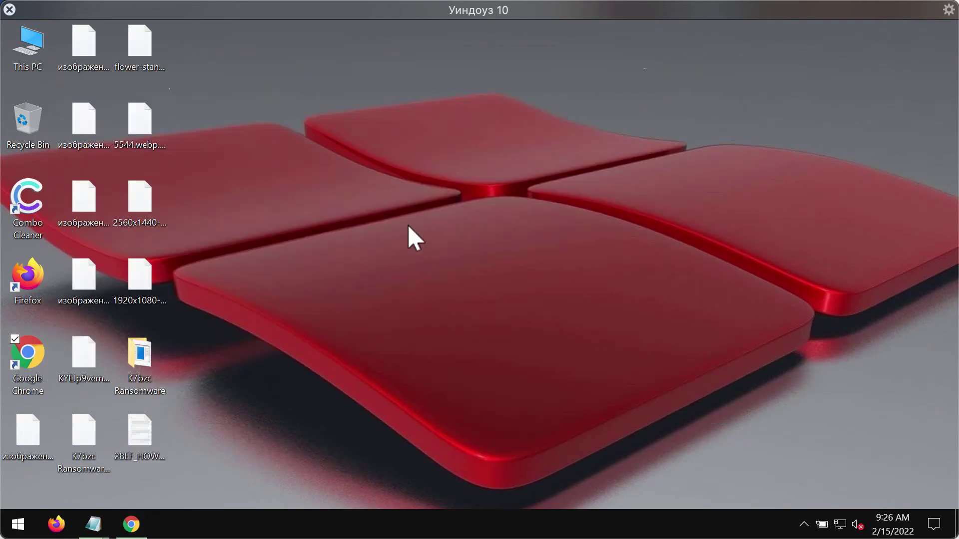
pyautogui.doubleClick(31, 215)
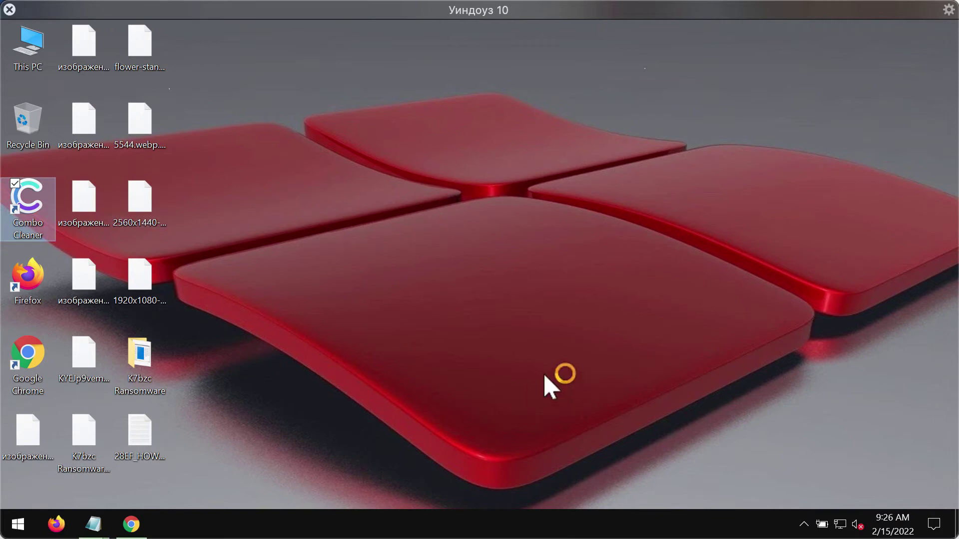
pyautogui.click(545, 327)
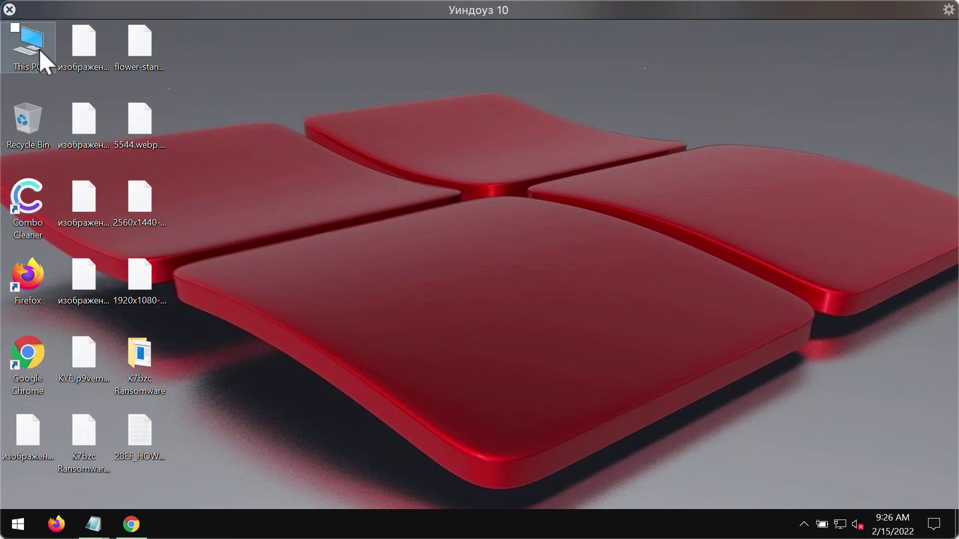
pyautogui.moveTo(90, 30)
pyautogui.doubleClick(28, 205)
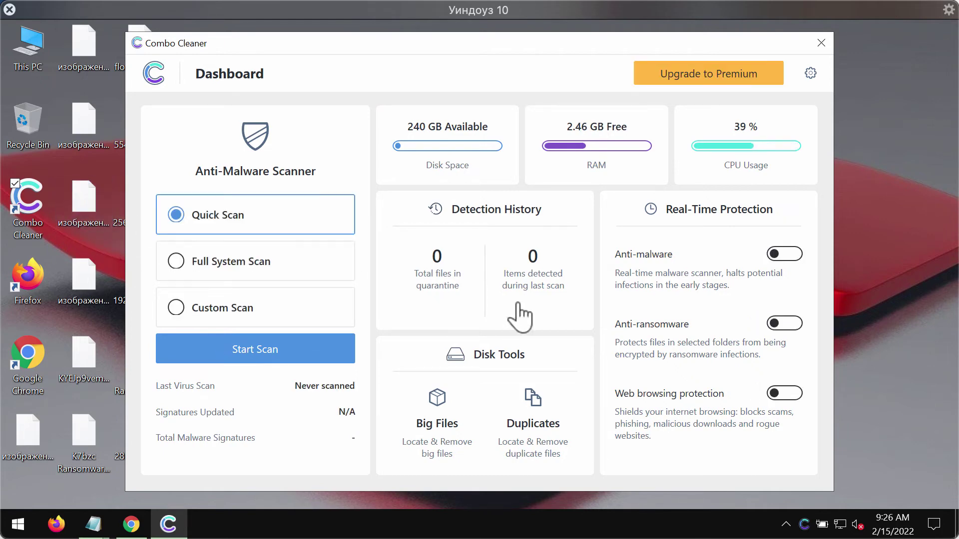
# Step: Start the Quick Scan from the Dashboard, then go to Combo Cleaner's settings
pyautogui.click(259, 352)
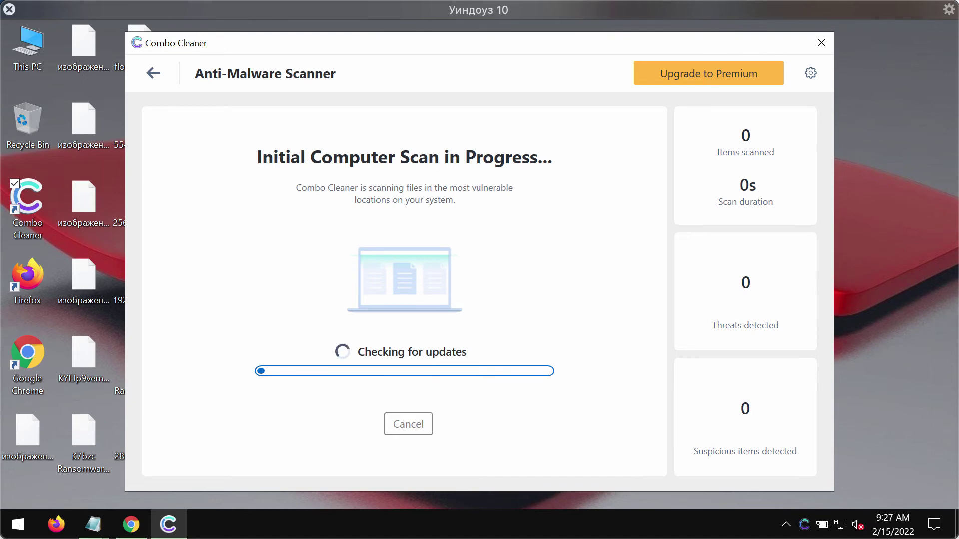
pyautogui.click(813, 73)
# Step: Show the Anti-Ransomware tab, which has no protected folders or trusted programs
pyautogui.click(399, 127)
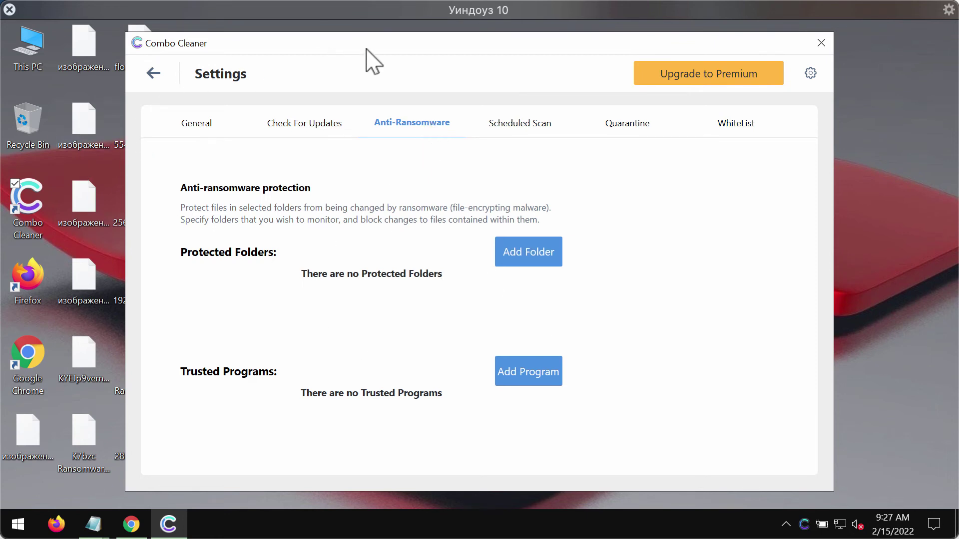
# Step: Return to the Dashboard, let the quick scan find Gen:Variant.Razy.919999, then cancel it
pyautogui.click(154, 74)
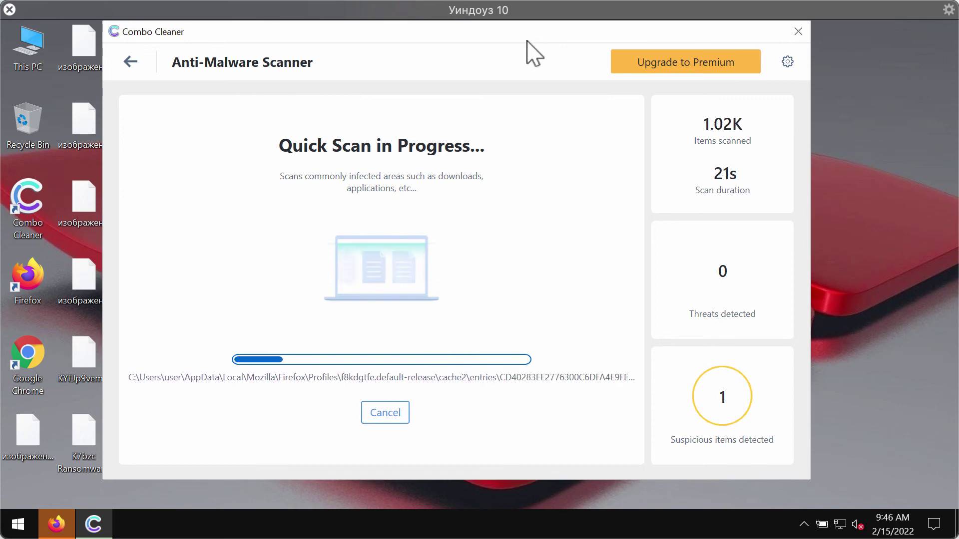
pyautogui.moveTo(530, 45); pyautogui.dragTo(537, 48)
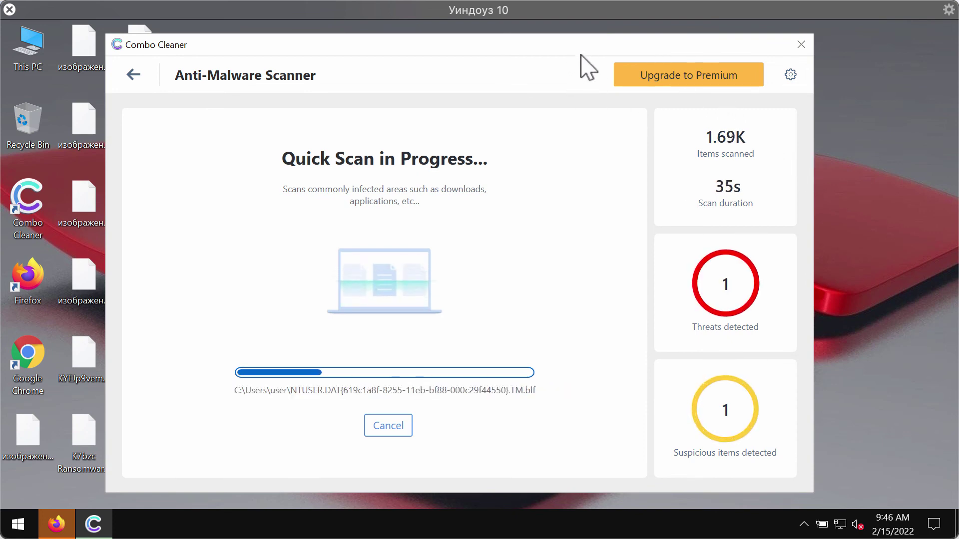
pyautogui.click(397, 427)
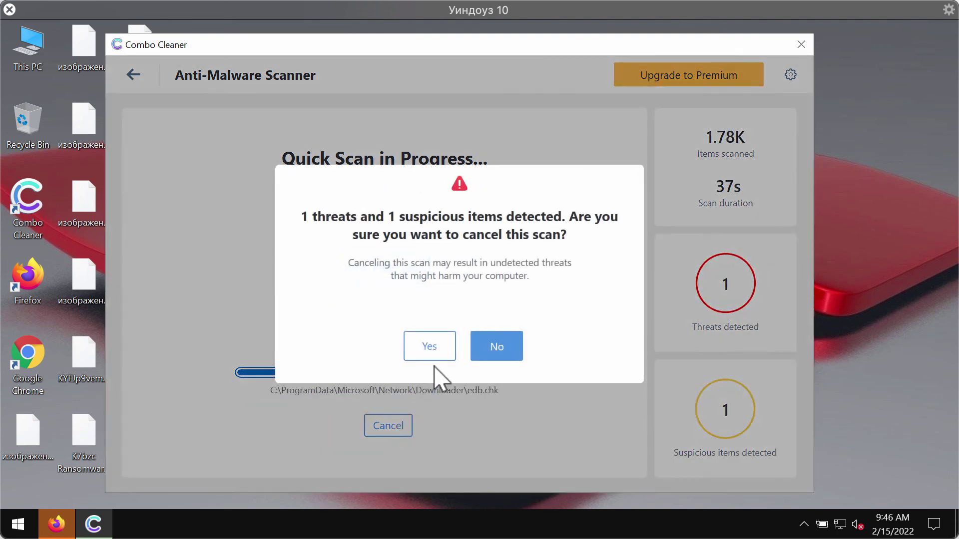
pyautogui.click(430, 348)
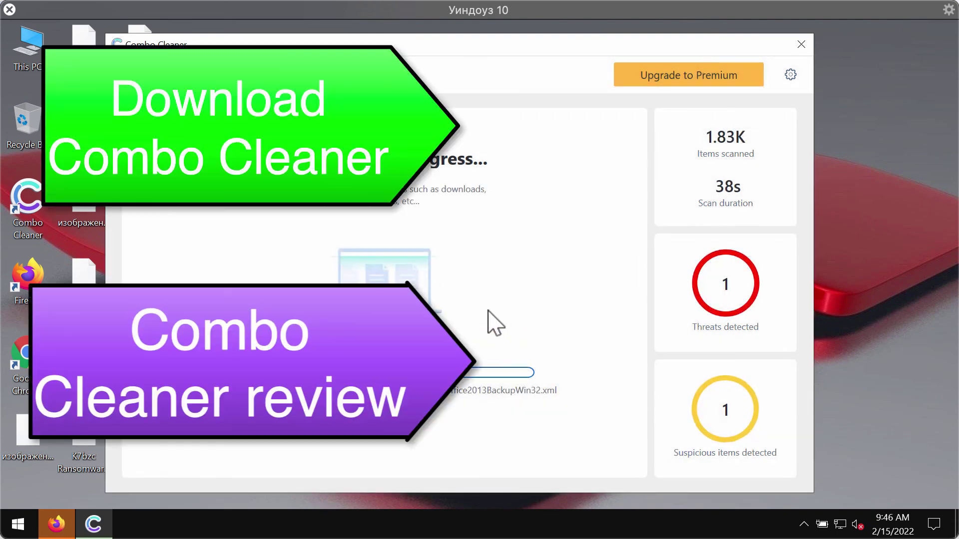